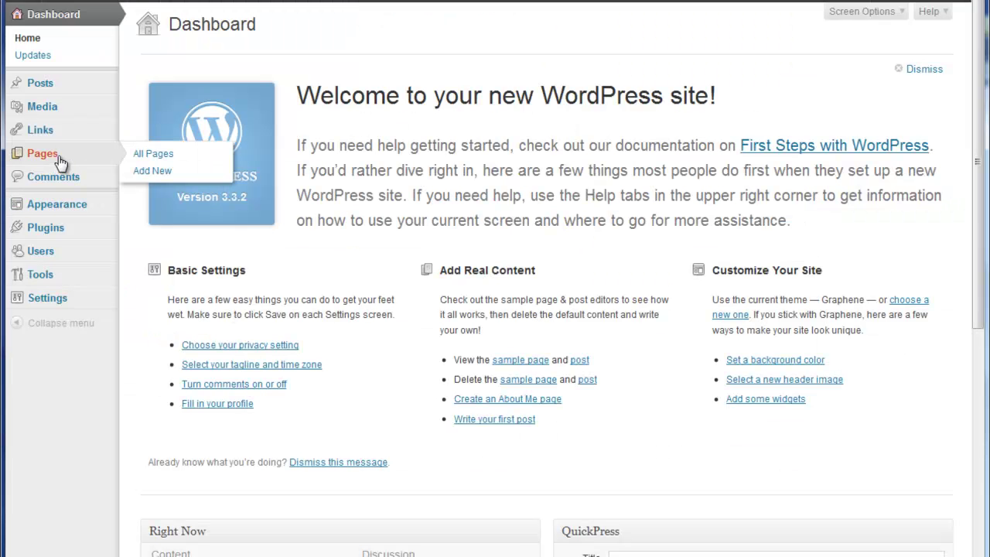
Install the Zon Discount Finder plugin by uploading zondiscountfinder.zip.
click(45, 228)
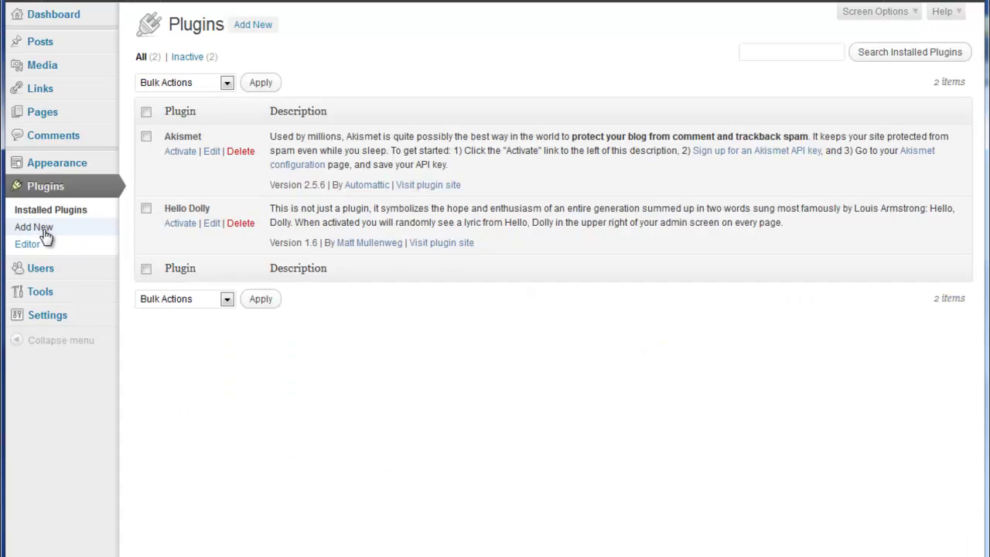
click(239, 31)
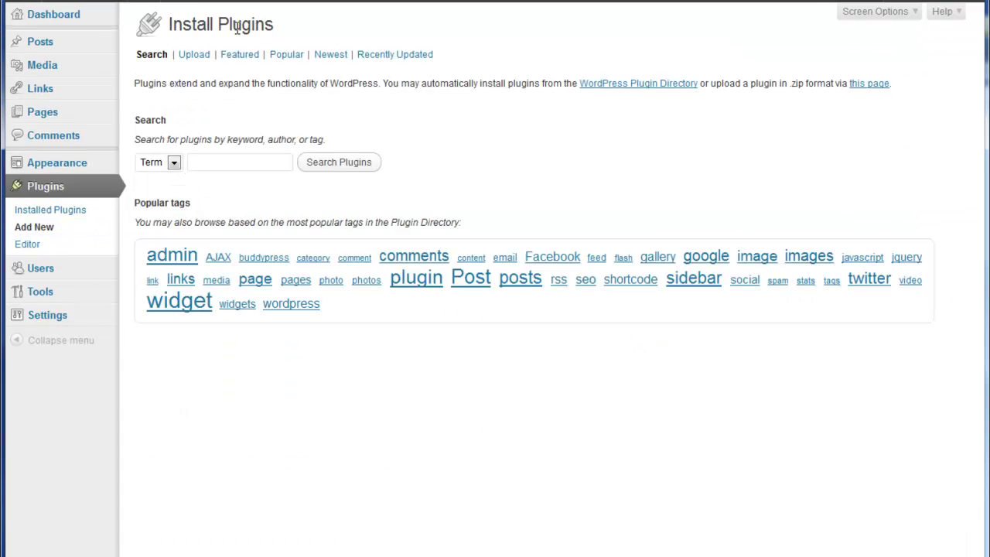
click(183, 59)
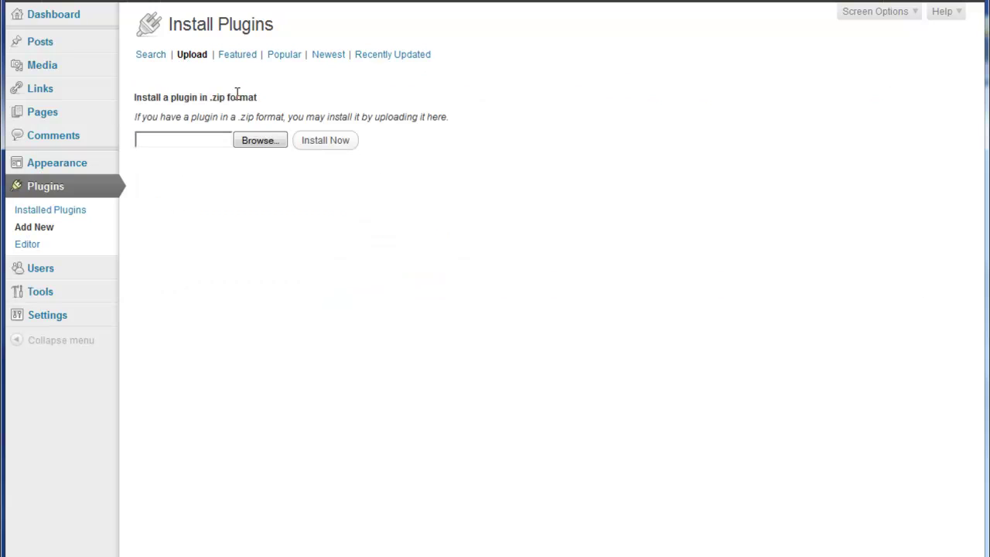
click(260, 141)
click(283, 3)
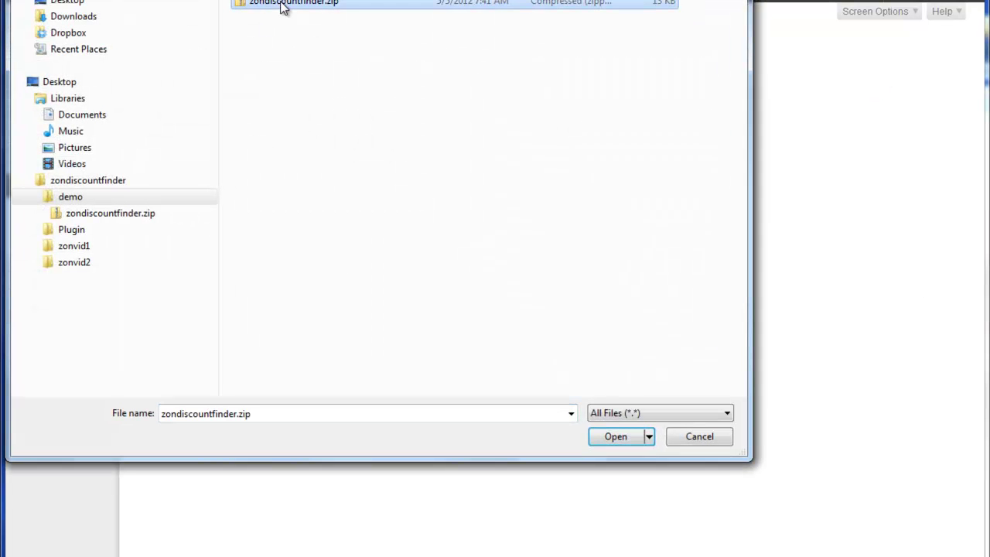
click(616, 437)
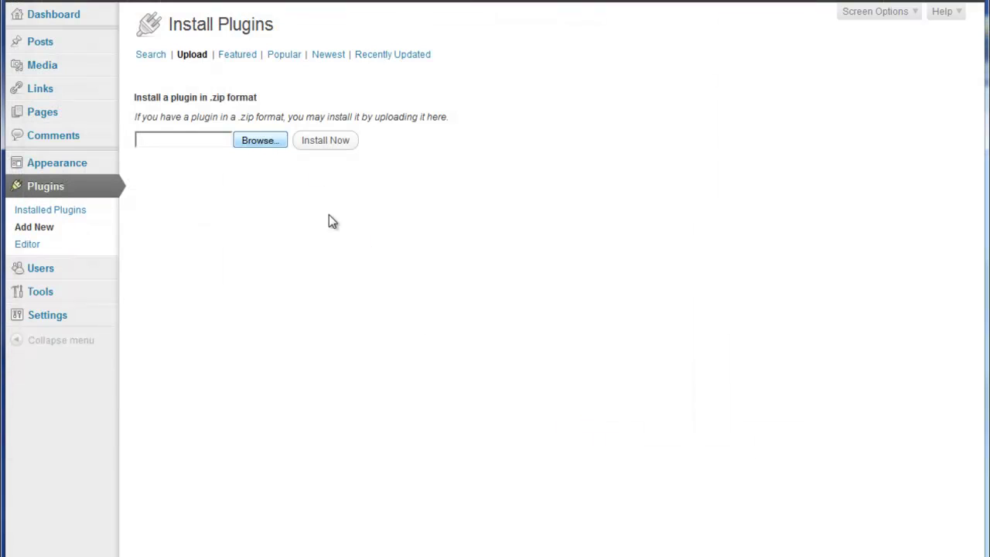
click(324, 149)
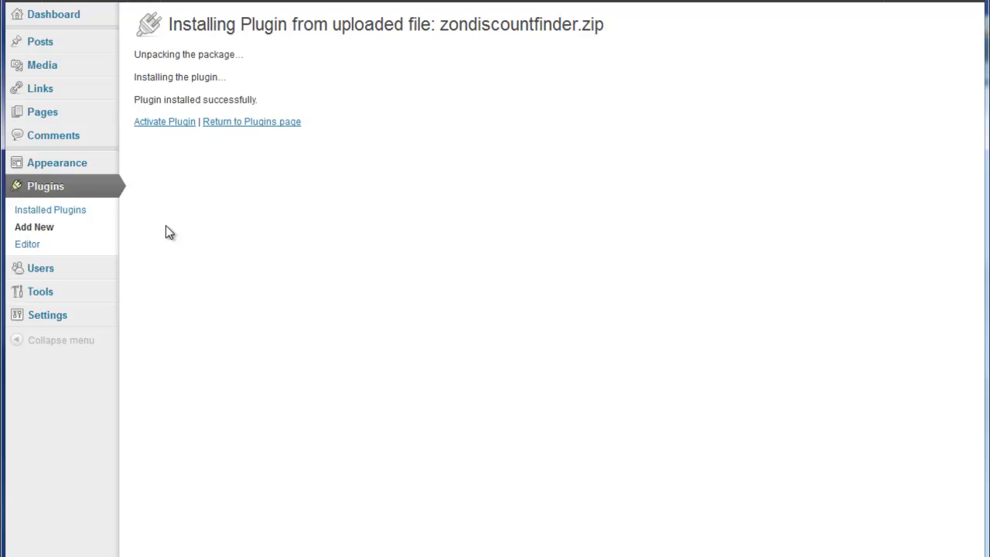
mouse_move(57, 162)
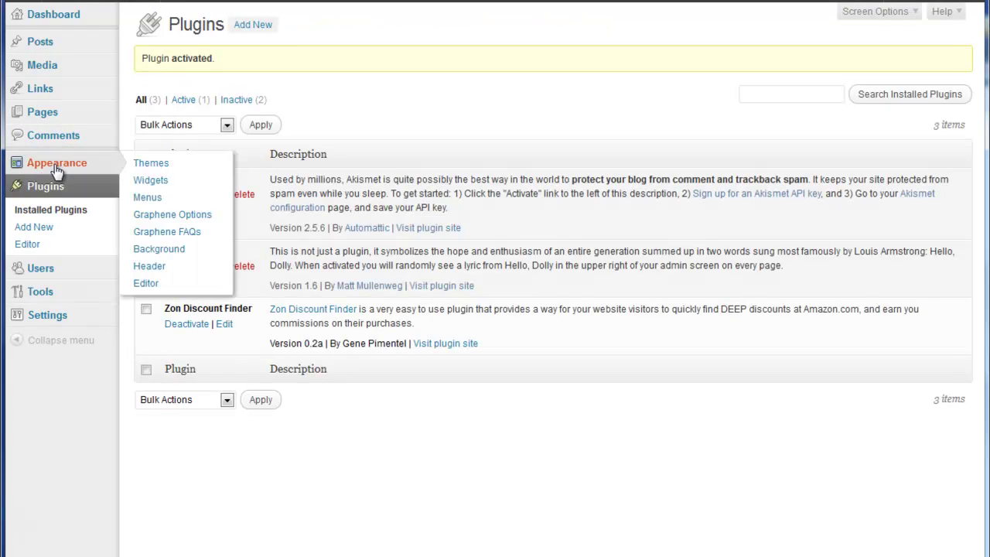
Swap the sidebar's Search widget for Zon Discount Finder, enter the affiliate id, and save.
click(150, 182)
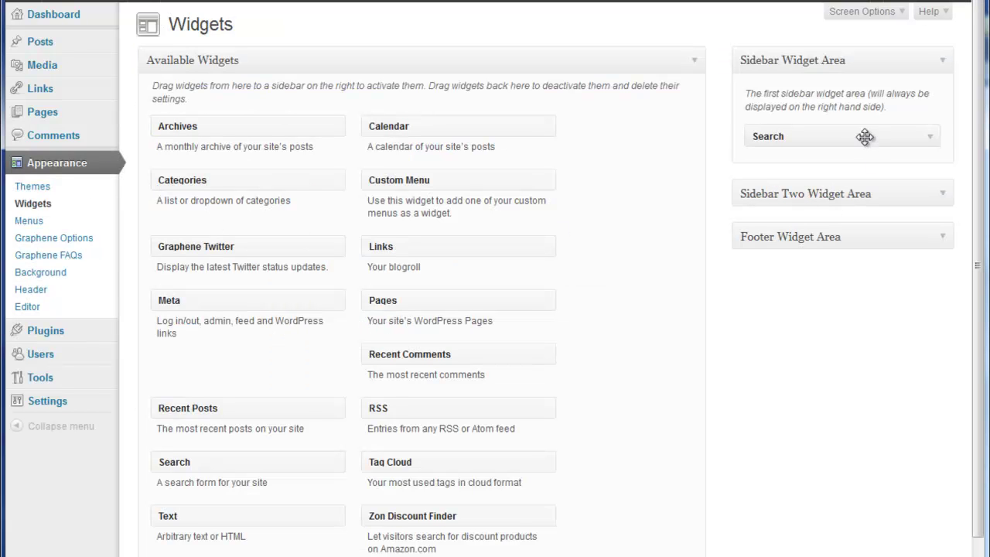
drag(865, 137, 553, 85)
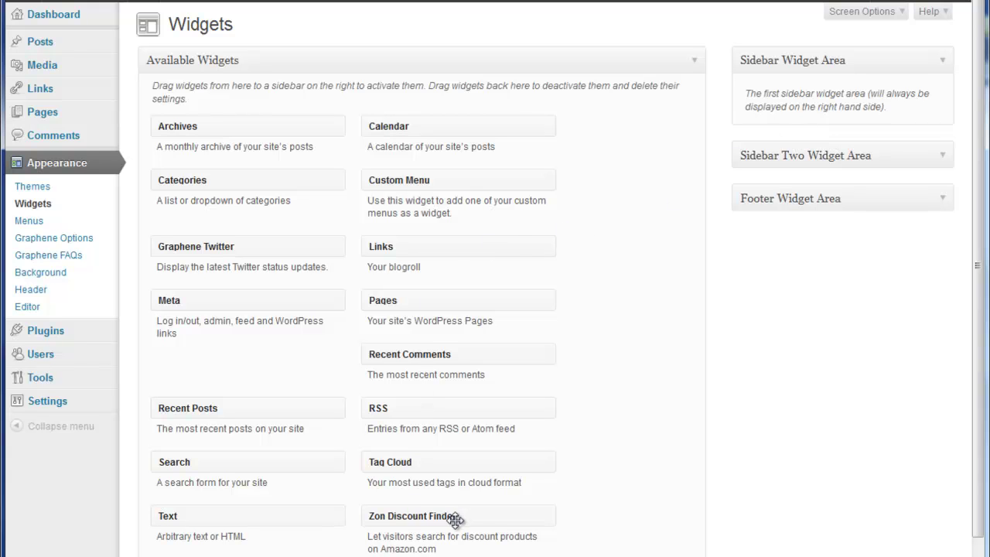
mouse_move(447, 513)
mouse_down()
mouse_move(819, 111)
mouse_move(814, 138)
mouse_up()
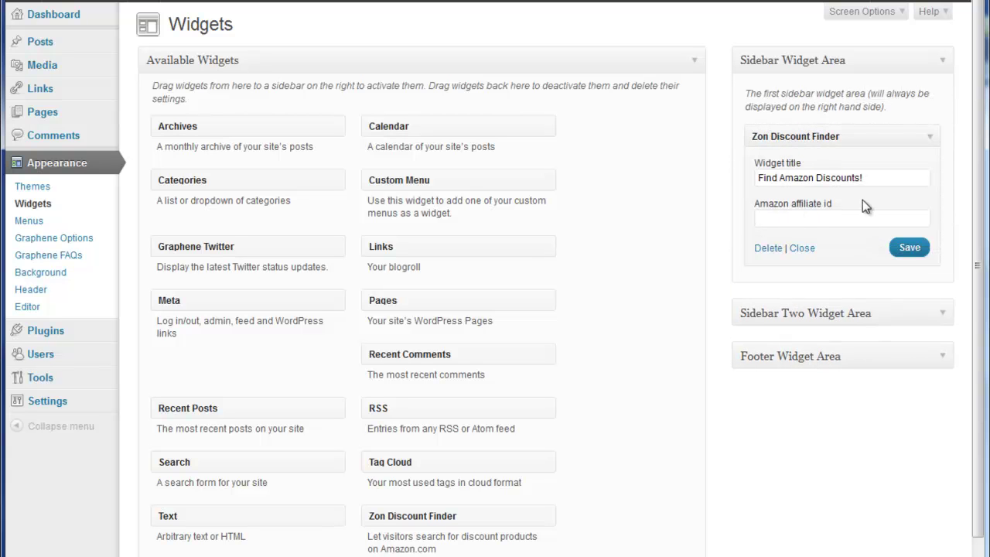
click(808, 219)
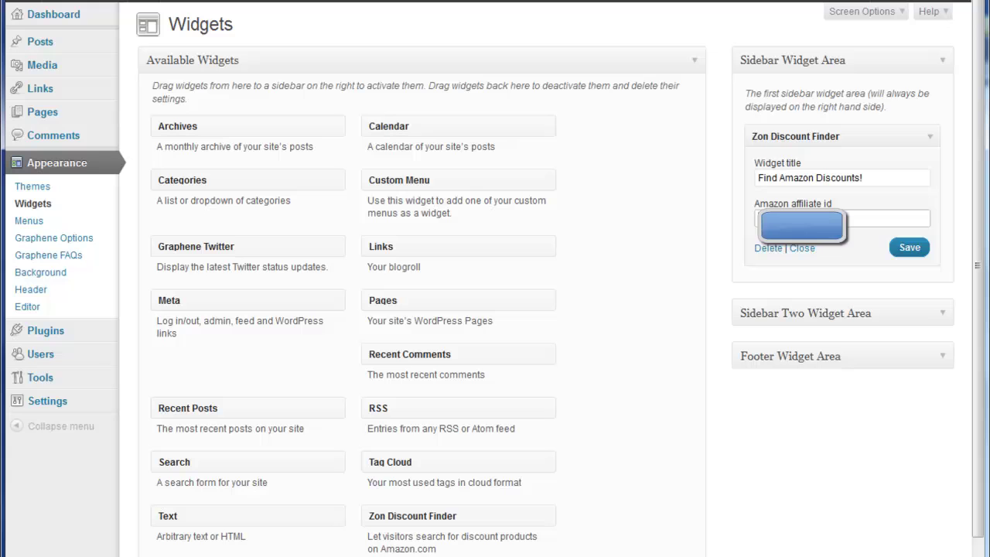
click(908, 249)
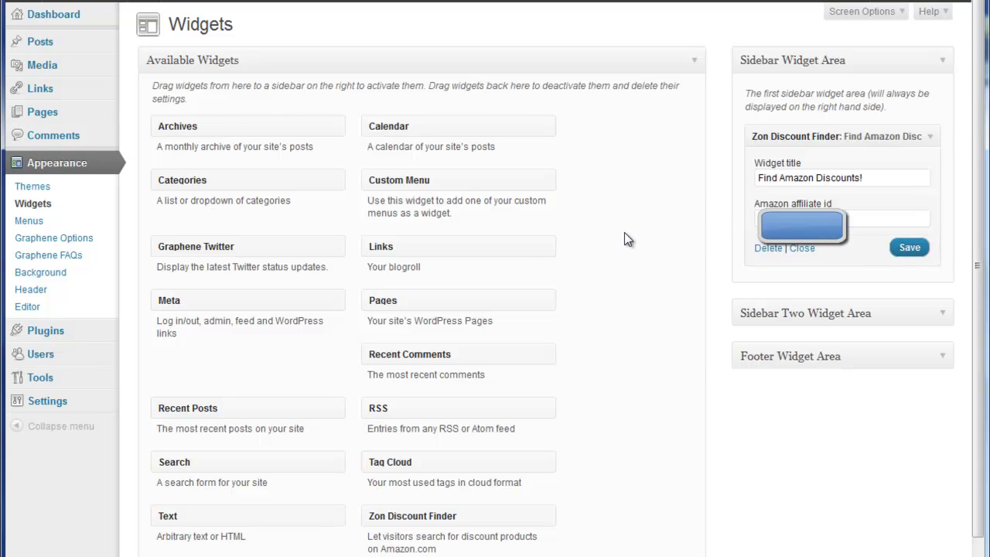
Preview the live site, checking the finder's department dropdown and 'Find DEEP Discounts' wording.
click(81, 7)
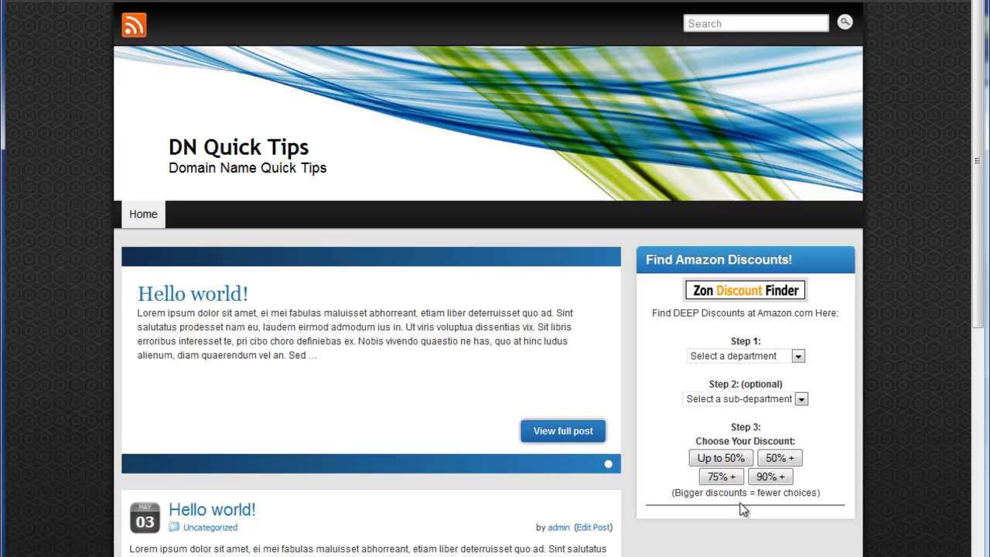
click(754, 357)
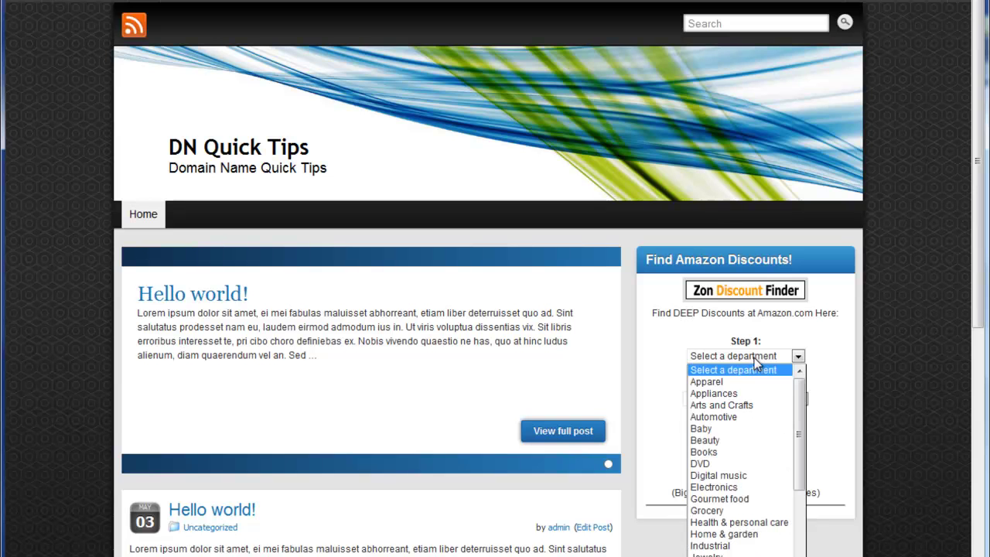
click(754, 358)
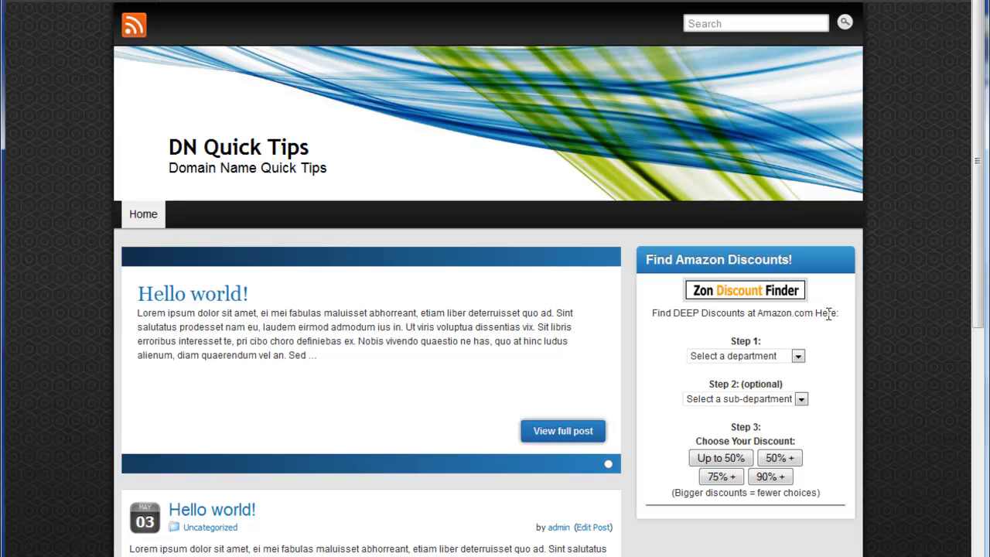
drag(831, 313, 661, 320)
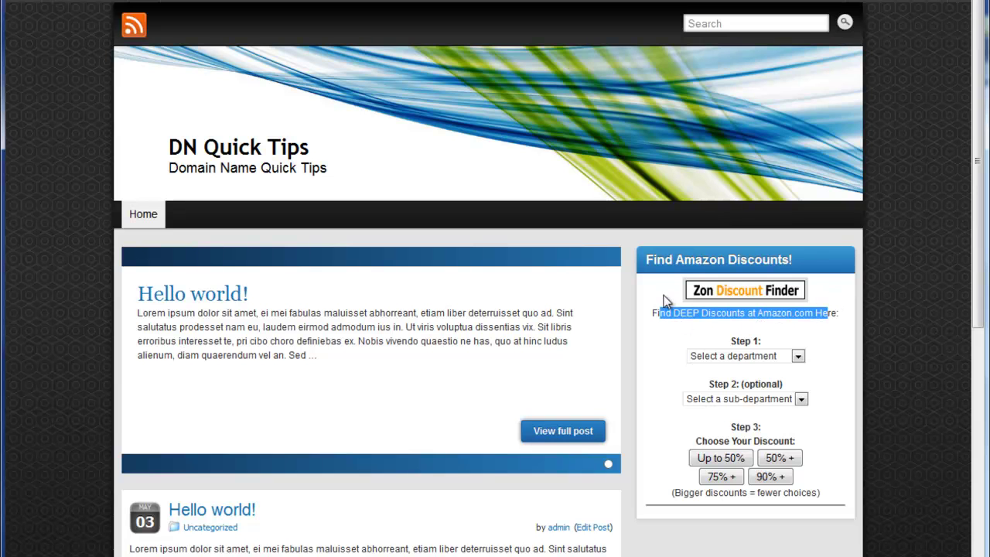
mouse_move(62, 3)
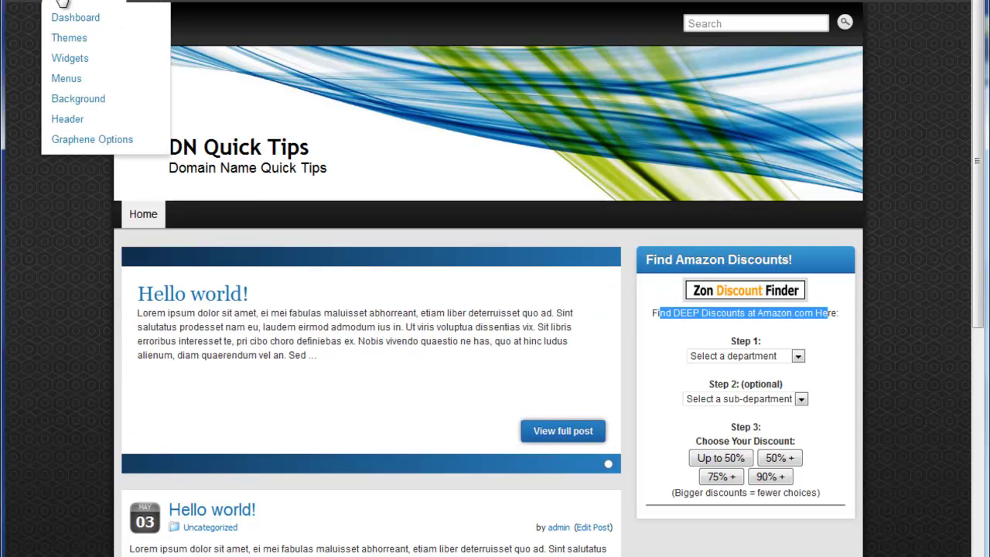
Open the Zon Discount Finder plugin's CUSTOMIZE.txt in the plugin editor.
click(75, 18)
mouse_move(46, 228)
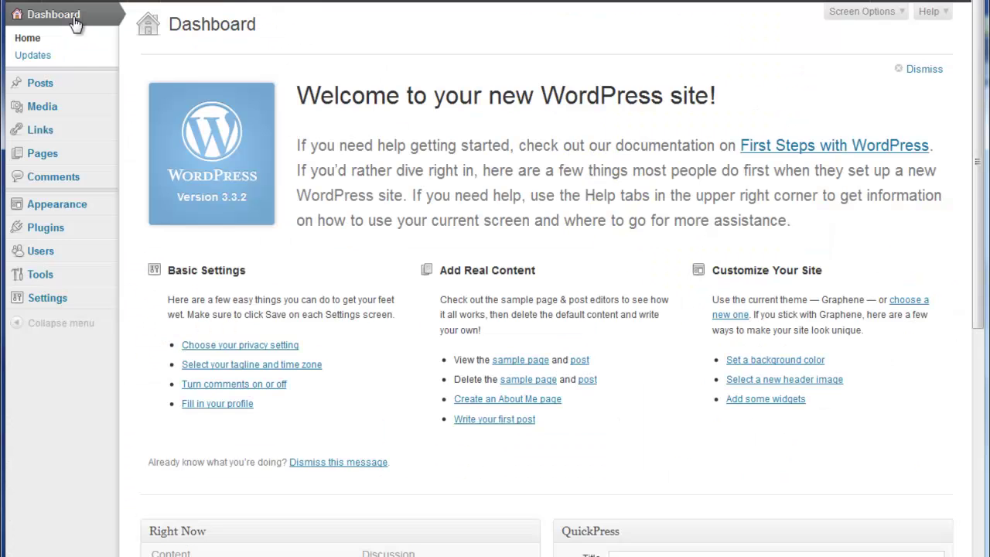
click(50, 232)
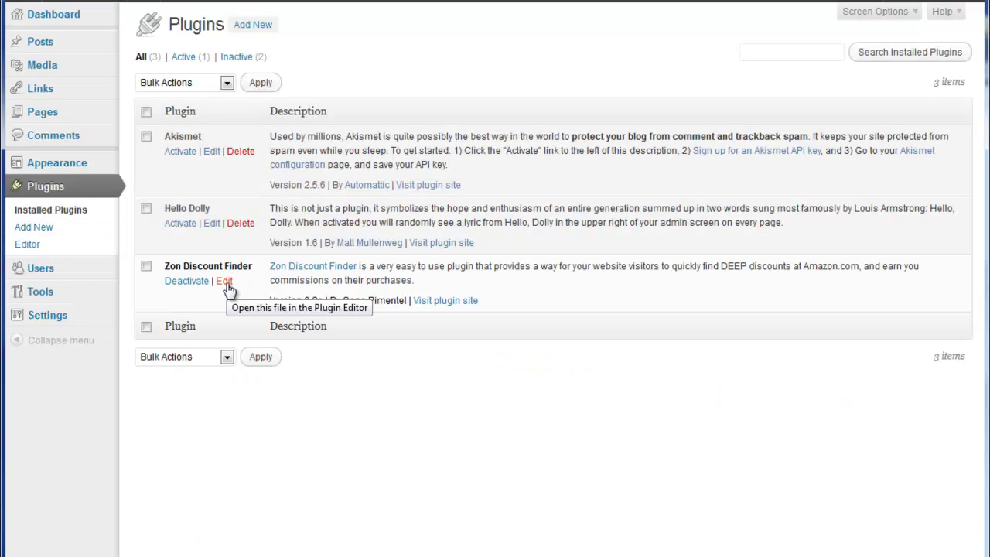
click(226, 284)
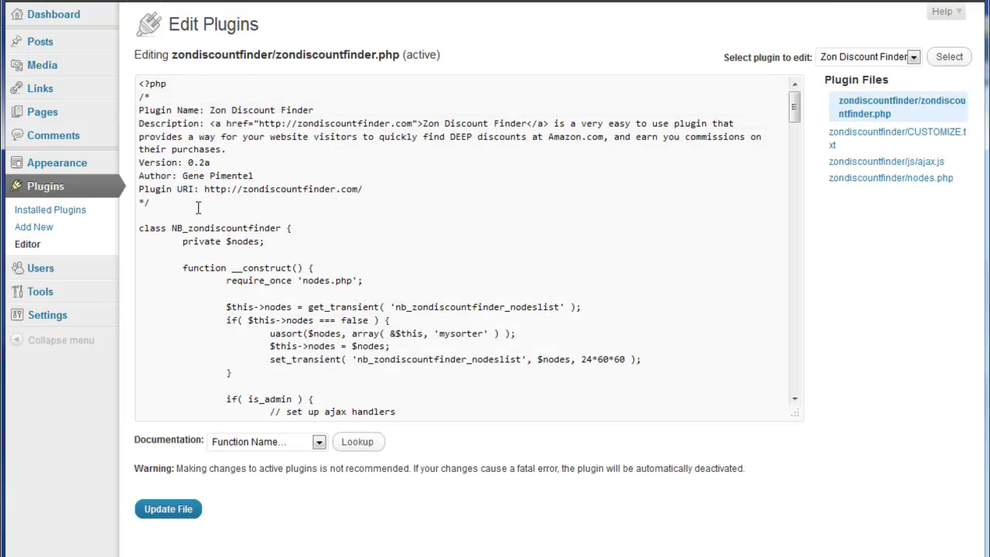
click(945, 139)
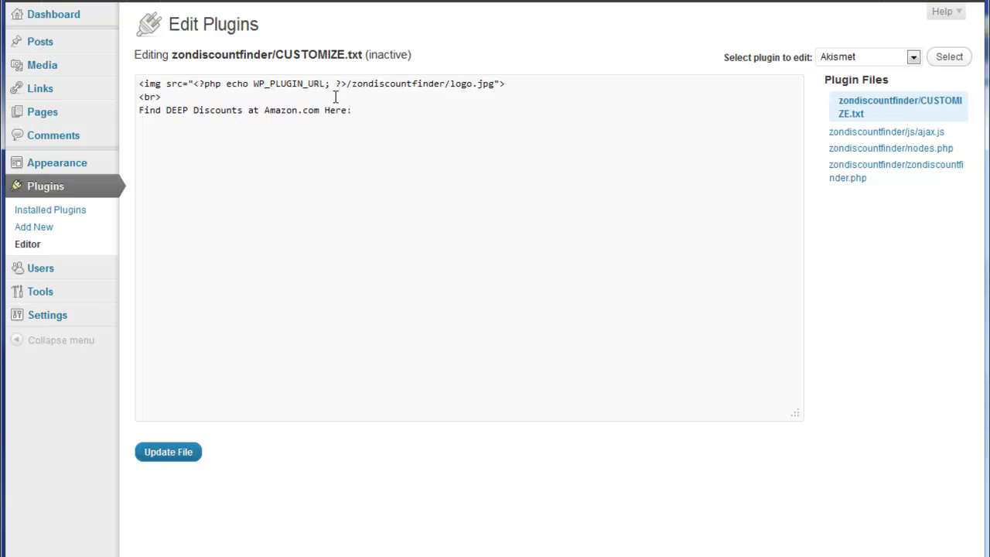
Delete the logo <img> line and its leftover empty line, then save CUSTOMIZE.txt.
mouse_move(493, 84)
mouse_down()
mouse_move(329, 93)
mouse_move(195, 85)
mouse_up()
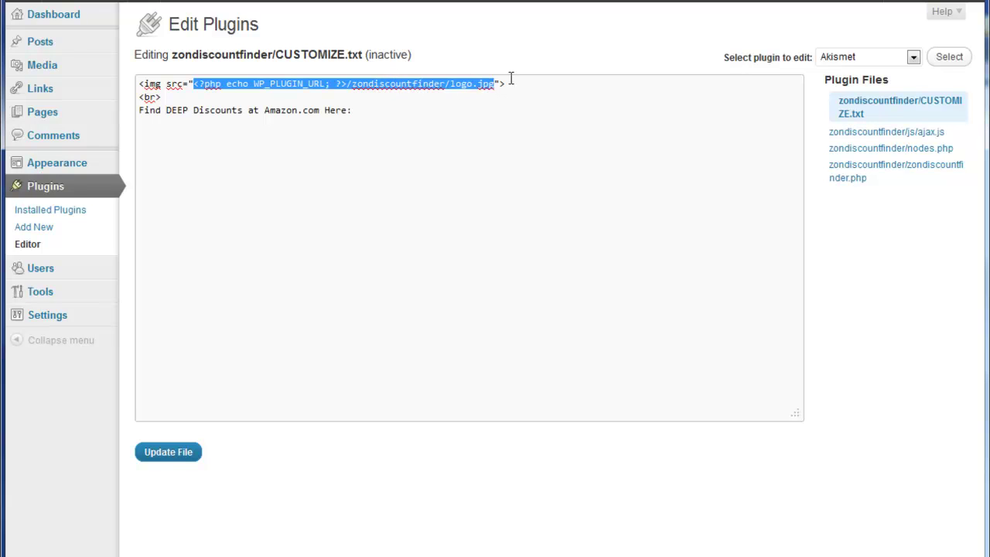
drag(517, 83, 135, 83)
key(BackSpace)
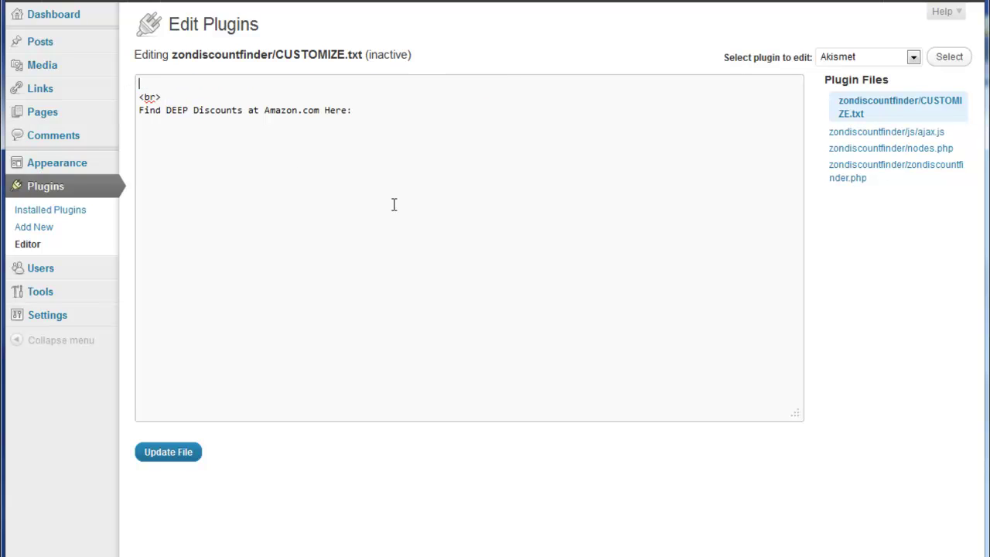
key(Delete)
click(177, 456)
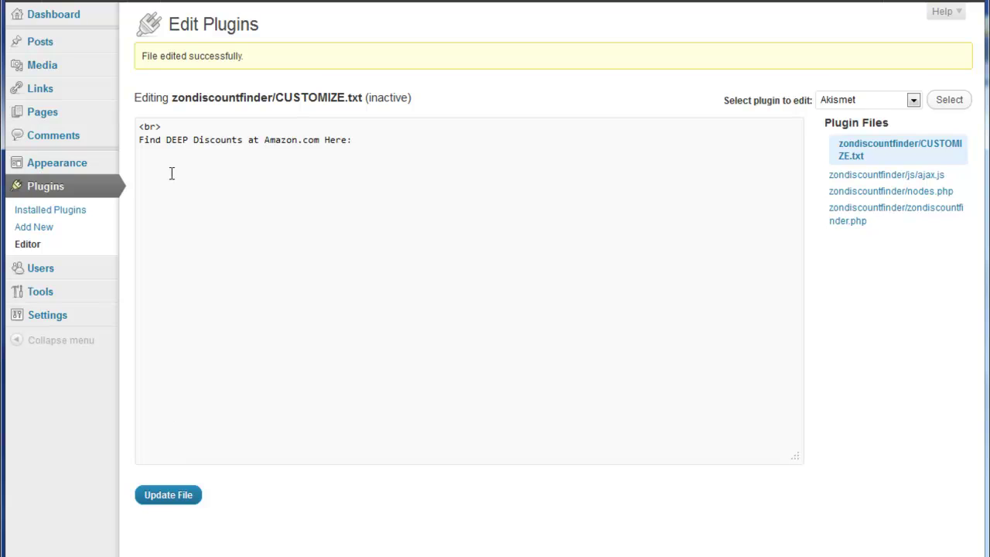
mouse_move(73, 7)
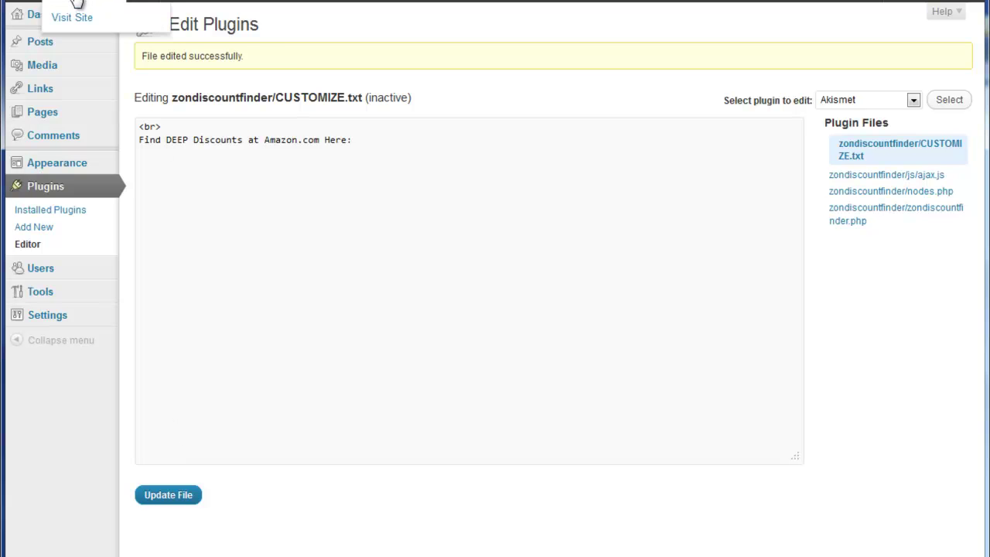
Preview the public site to confirm the widget's logo image is gone.
click(73, 6)
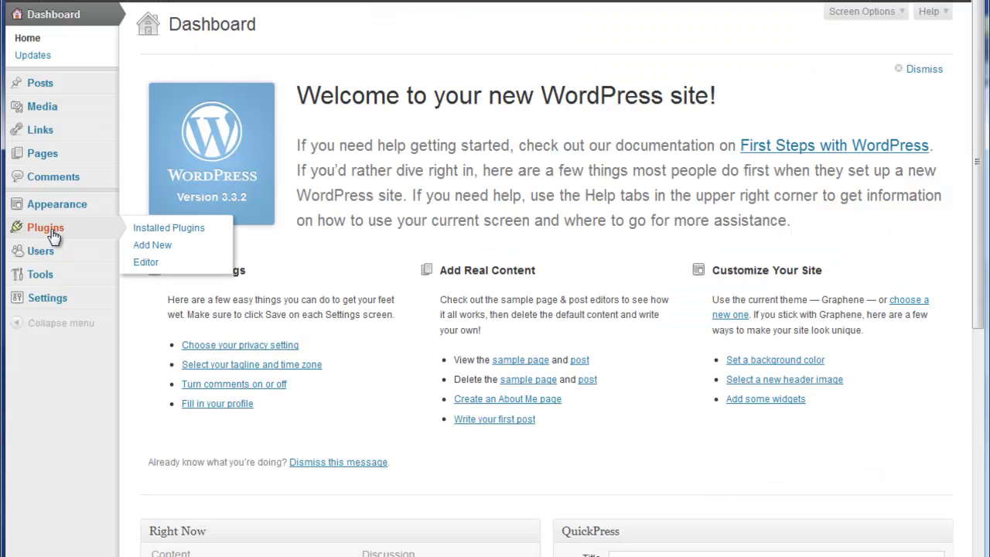
Delete 'Here' from the CUSTOMIZE.txt wording in the plugin editor and save the file.
click(54, 236)
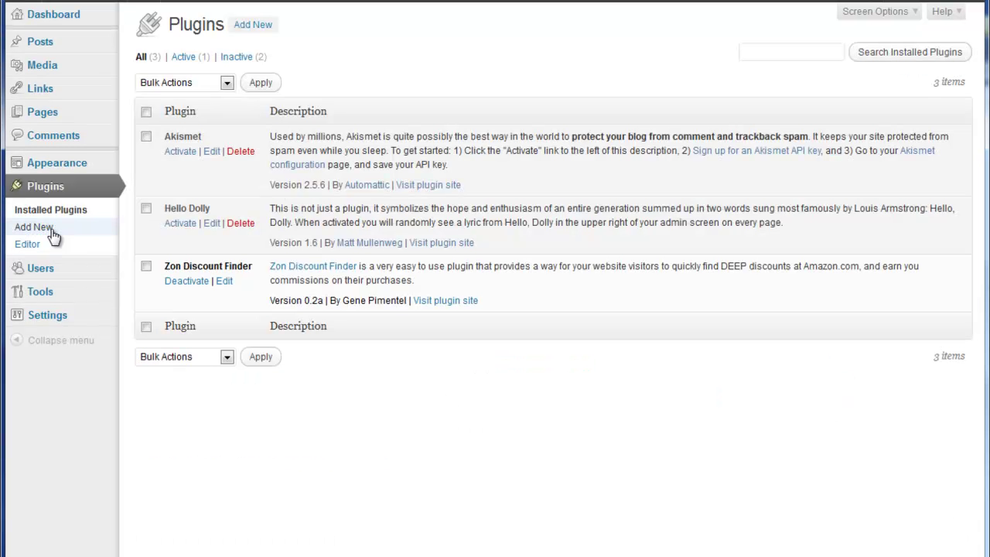
click(224, 282)
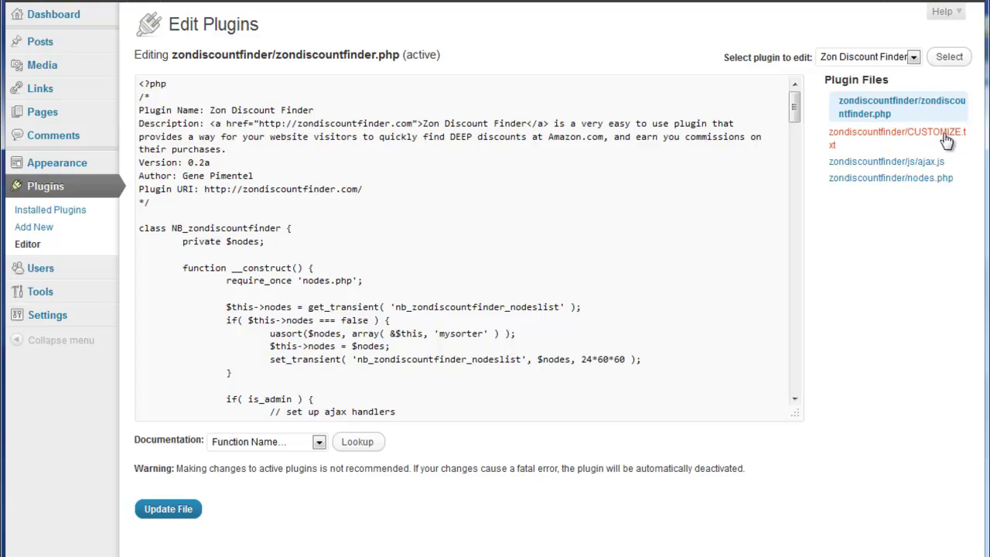
click(944, 138)
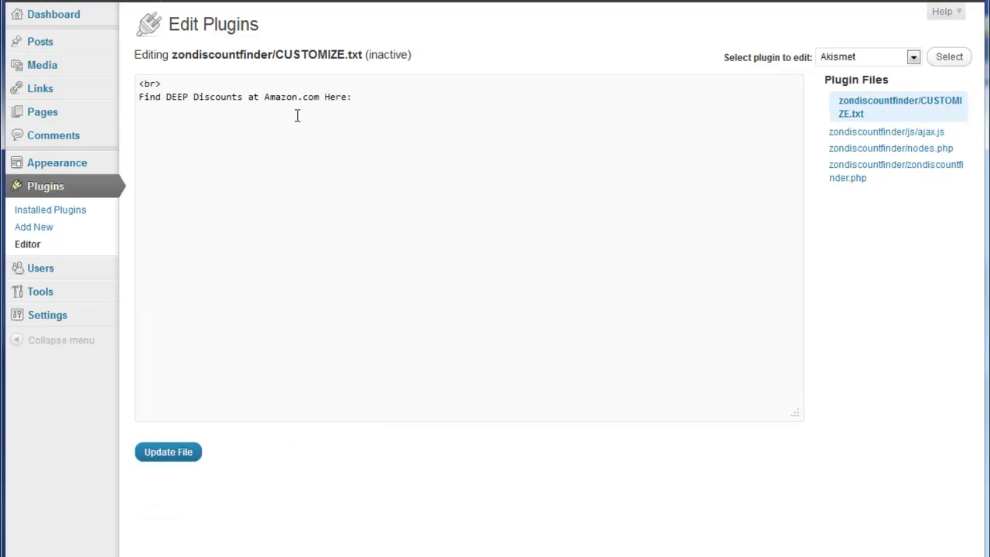
click(349, 100)
key(BackSpace)
key(BackSpace)
key(BackSpace)
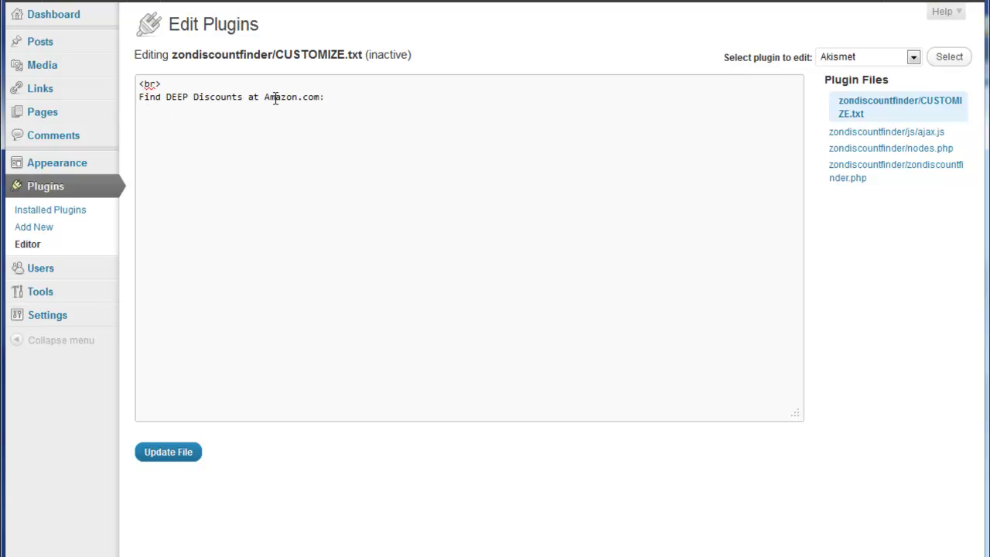
click(157, 459)
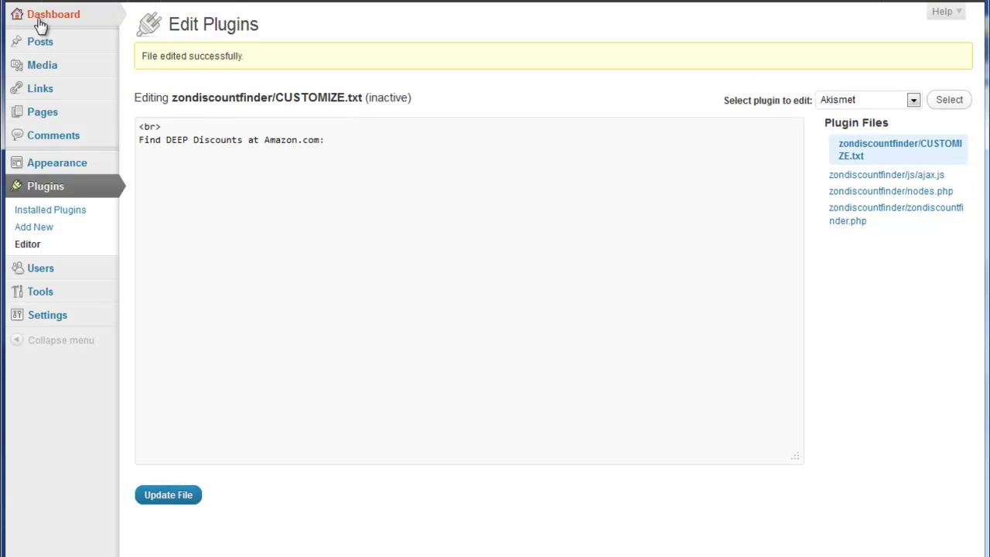
View the front page to confirm the shortened 'Find DEEP Discounts at Amazon.com:' wording.
click(69, 7)
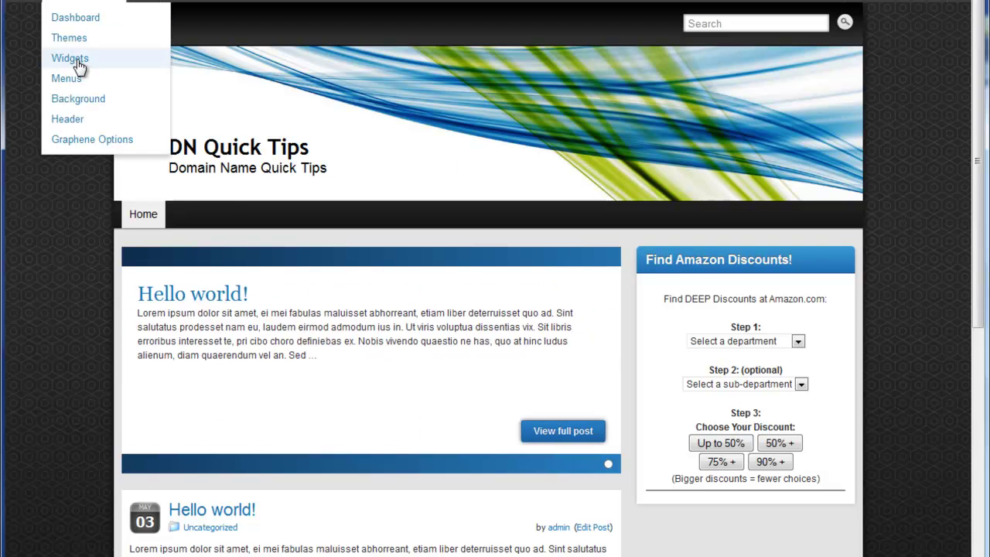
Clear the Zon Discount Finder widget's title 'Find Amazon Discounts!' and save it.
click(70, 62)
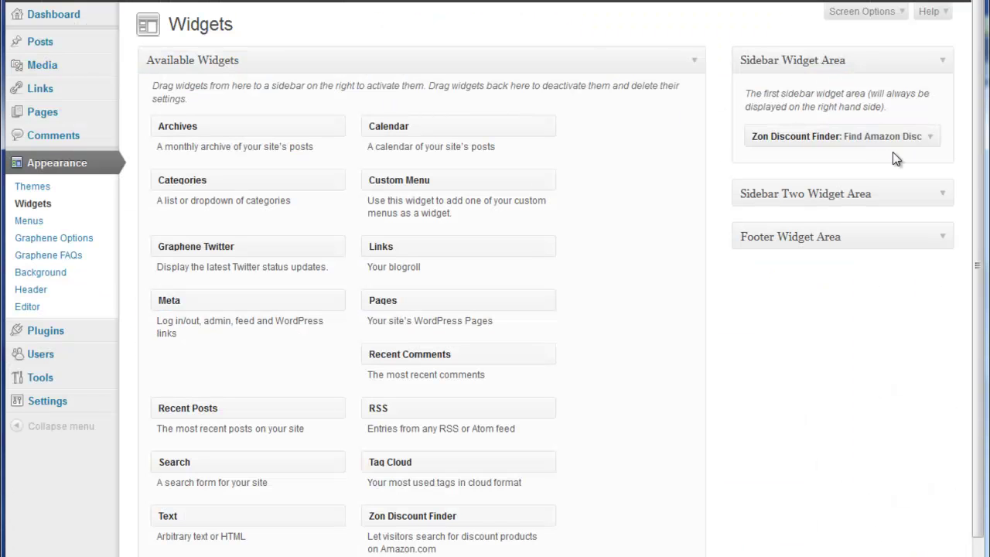
click(931, 138)
drag(877, 178, 625, 174)
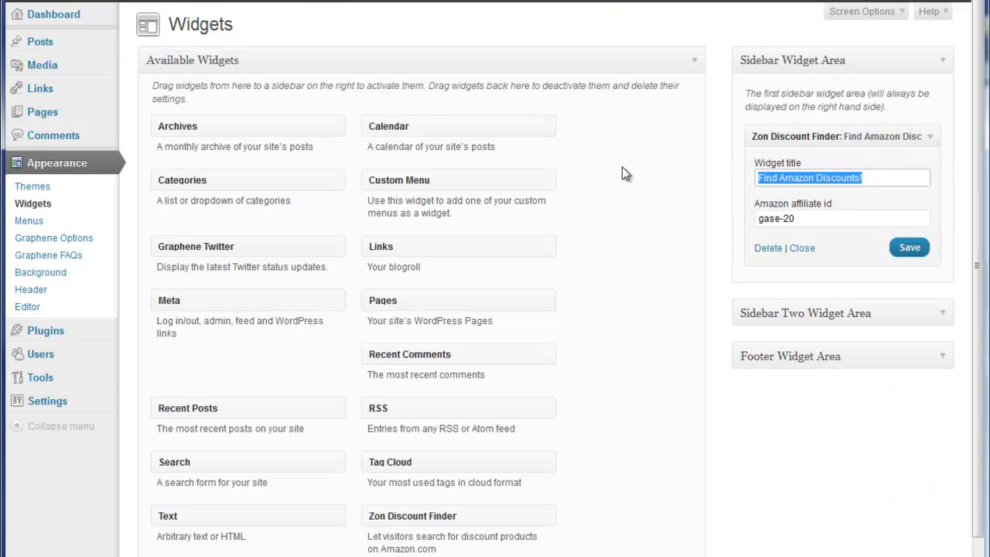
key(BackSpace)
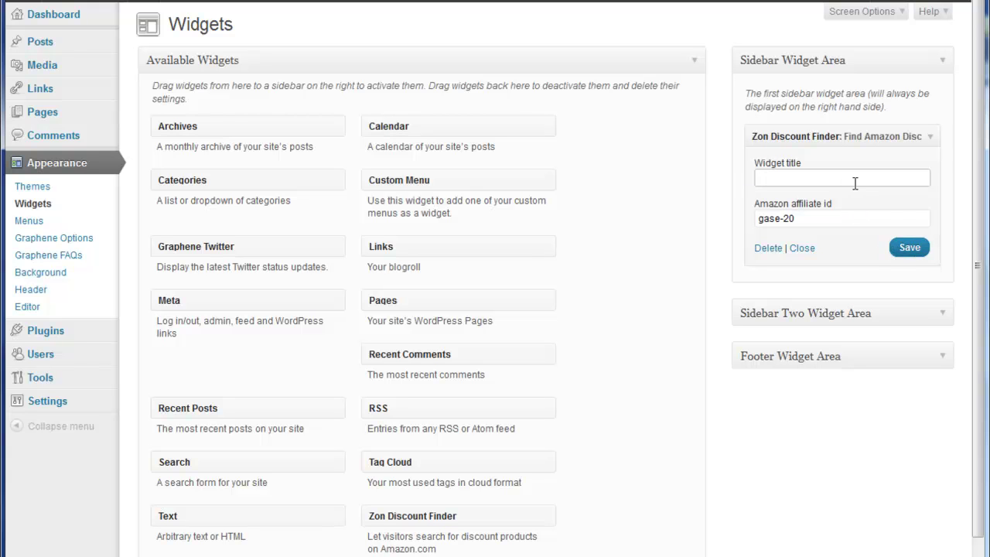
click(910, 249)
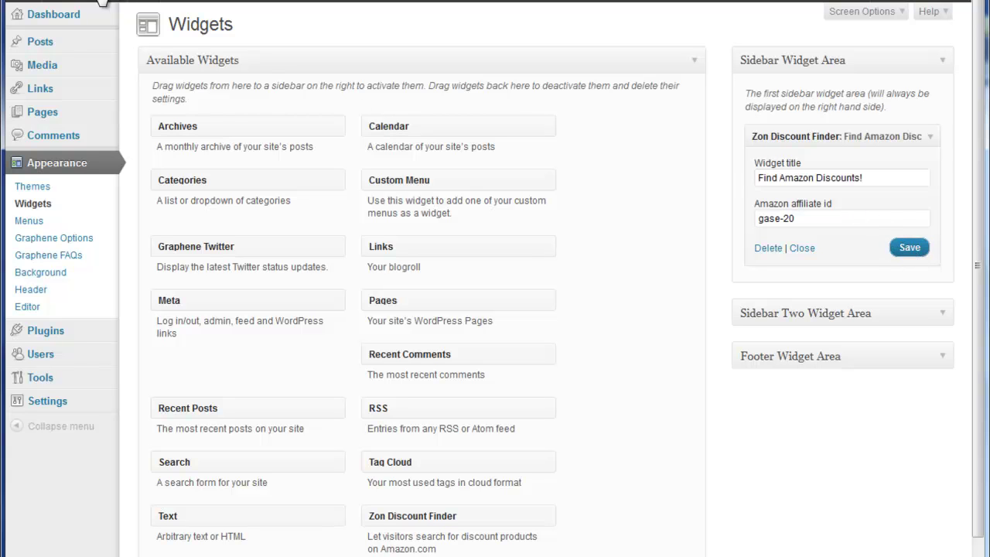
Check the untitled finder on the live site and try its department dropdown.
mouse_move(103, 2)
click(73, 14)
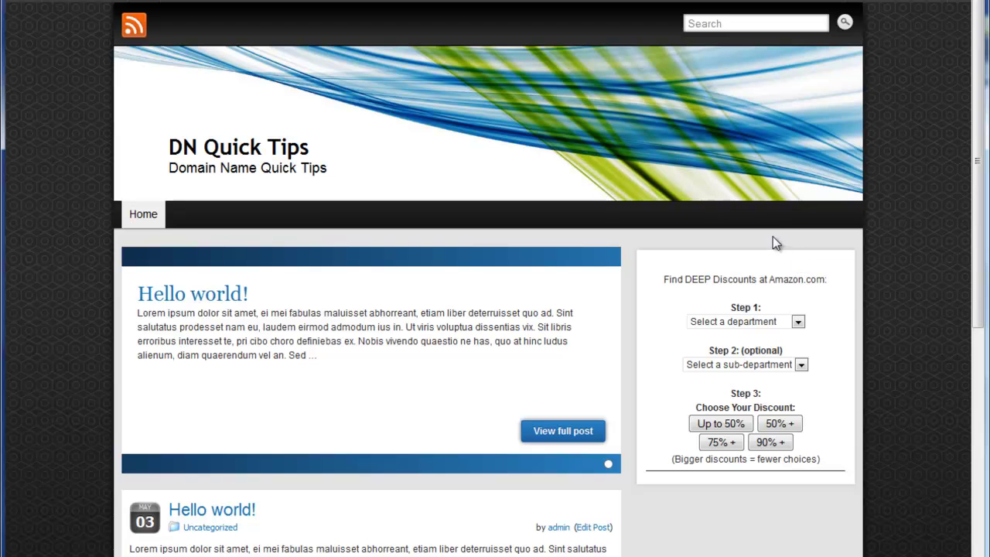
click(770, 322)
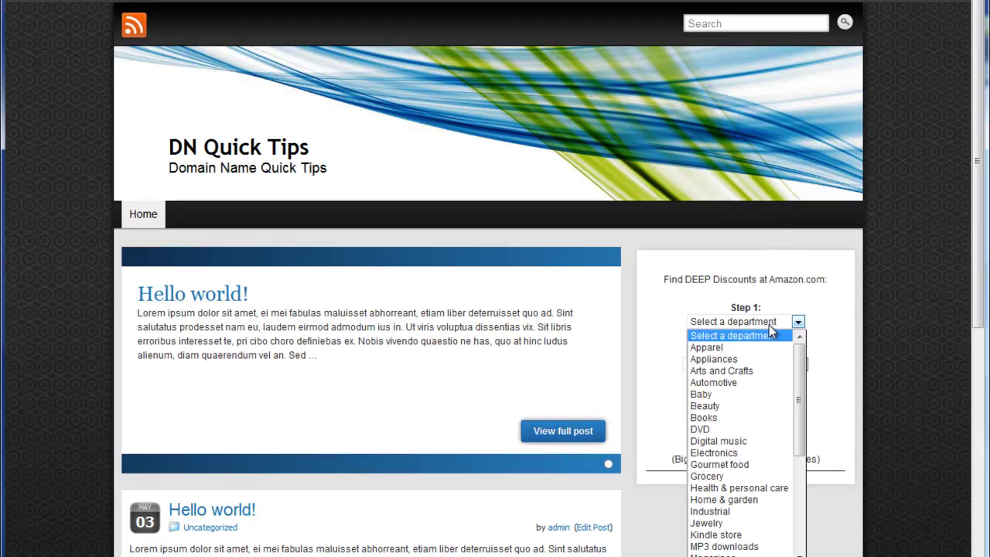
click(696, 278)
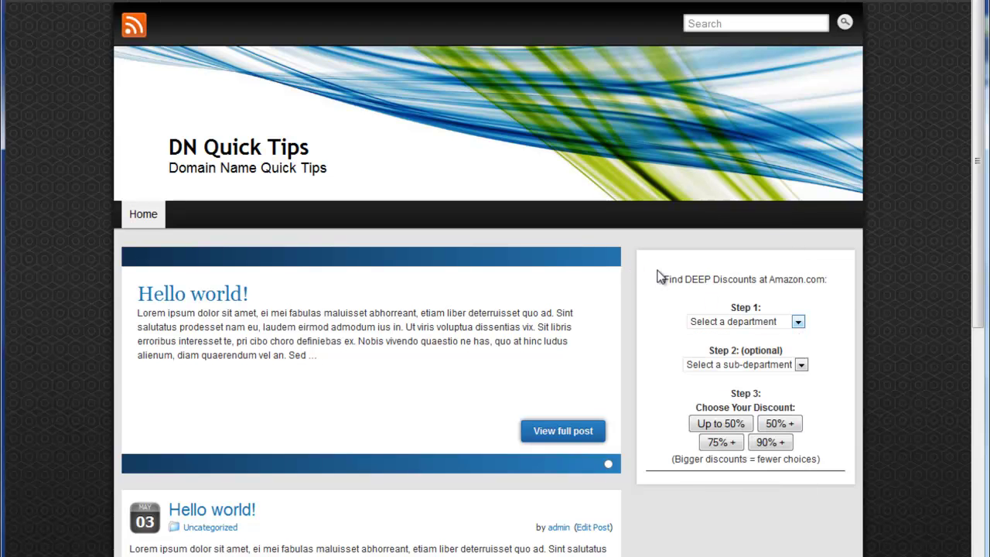